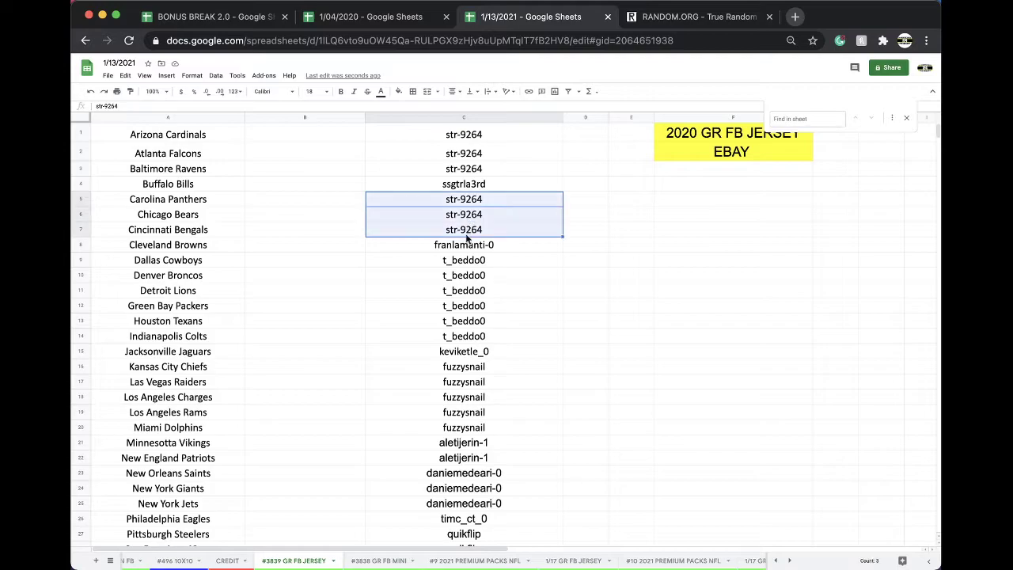
- Review the usernames assigned to the teams in column C of the #3839 GR FB JERSEY sheet
scroll(466, 241, "down", 1)
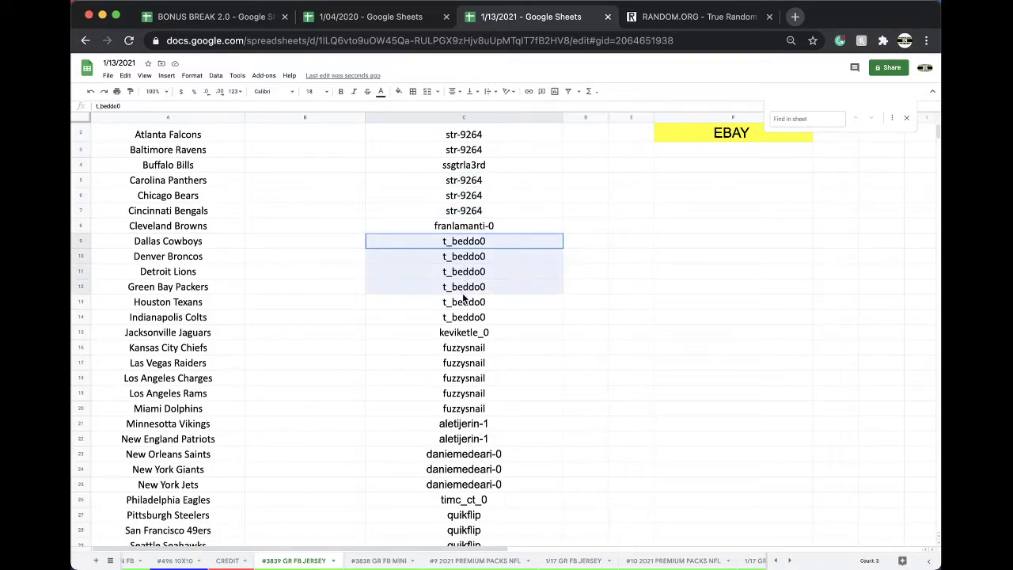
left_click(452, 246)
scroll(452, 246, "down", 3)
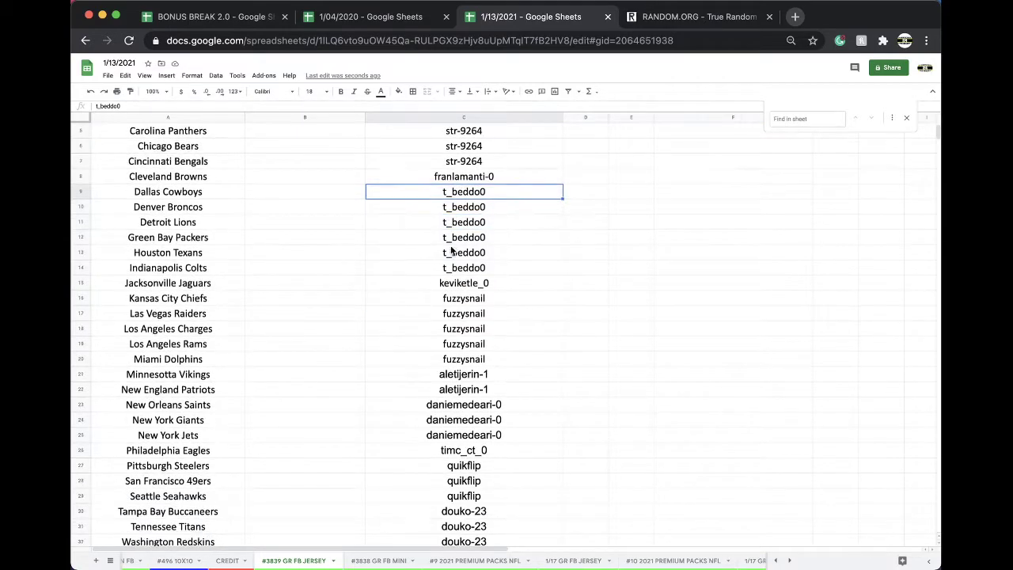
left_click(466, 304)
left_click_drag(466, 308, 463, 363)
scroll(482, 310, "down", 5)
left_click_drag(467, 301, 457, 393)
left_click(468, 335)
left_click(464, 375)
scroll(457, 384, "down", 1)
scroll(457, 393, "up", 5)
- Copy the usernames in column C and open the List Randomizer on RANDOM.ORG
left_click(463, 117)
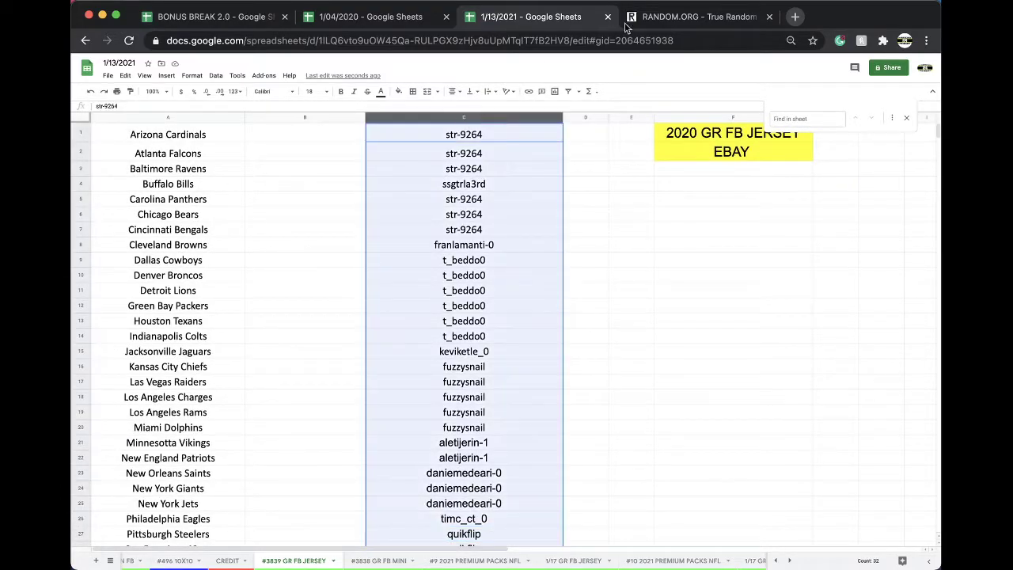
left_click(688, 17)
left_click(642, 40)
key("Return")
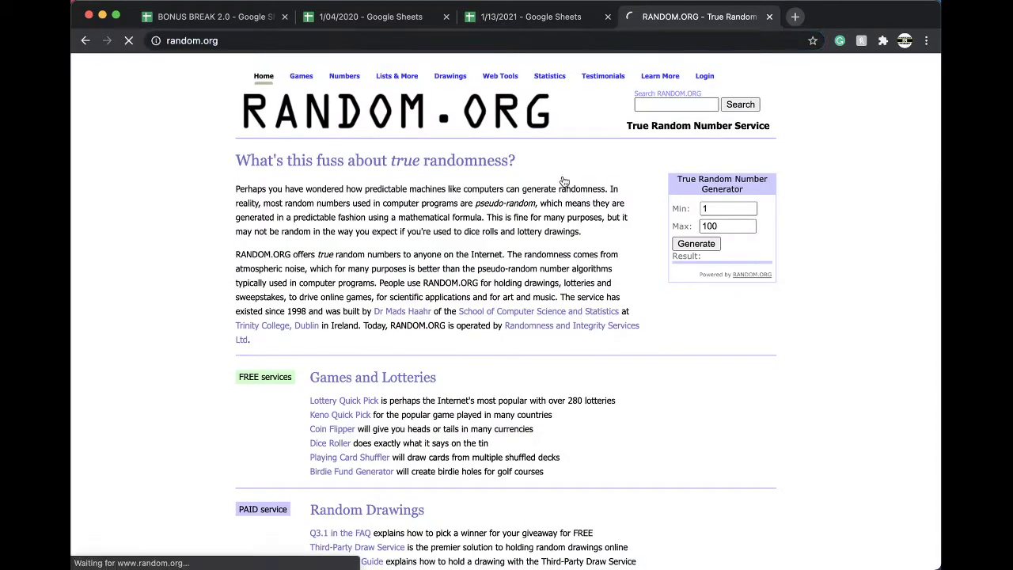
scroll(437, 319, "down", 5)
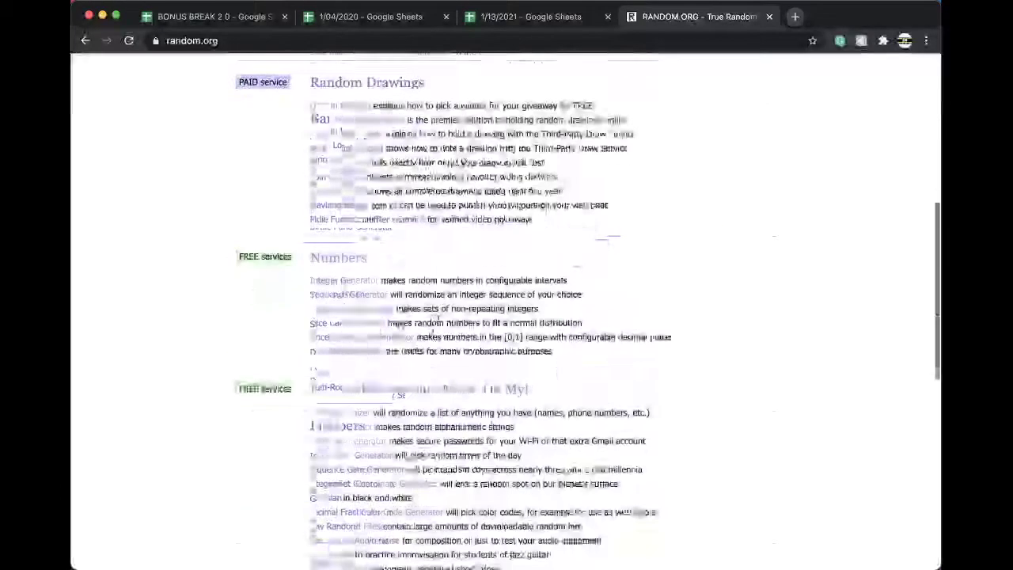
left_click(336, 412)
- Randomize the list of copied usernames five times
left_click(269, 473)
left_click(266, 476)
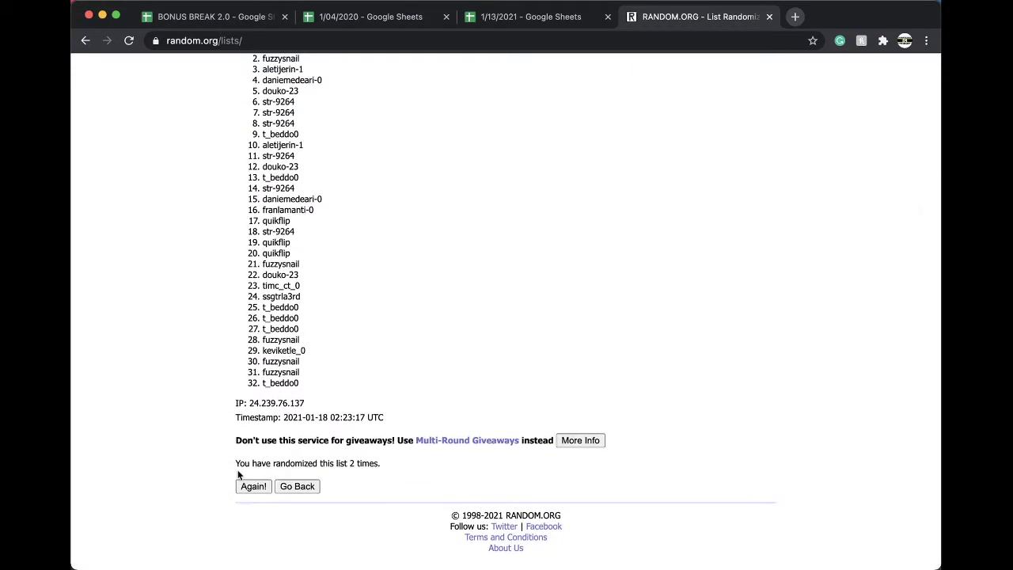
left_click(241, 484)
left_click(252, 485)
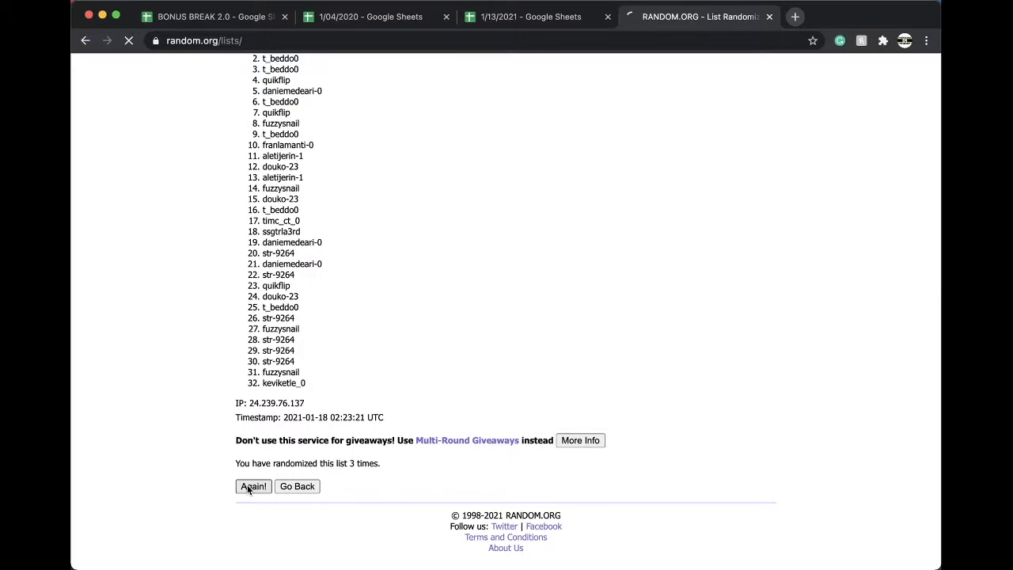
left_click(249, 487)
- Copy the randomized list of 32 usernames into column B of the #3839 GR FB JERSEY sheet, starting at B1
left_click_drag(263, 211, 314, 383)
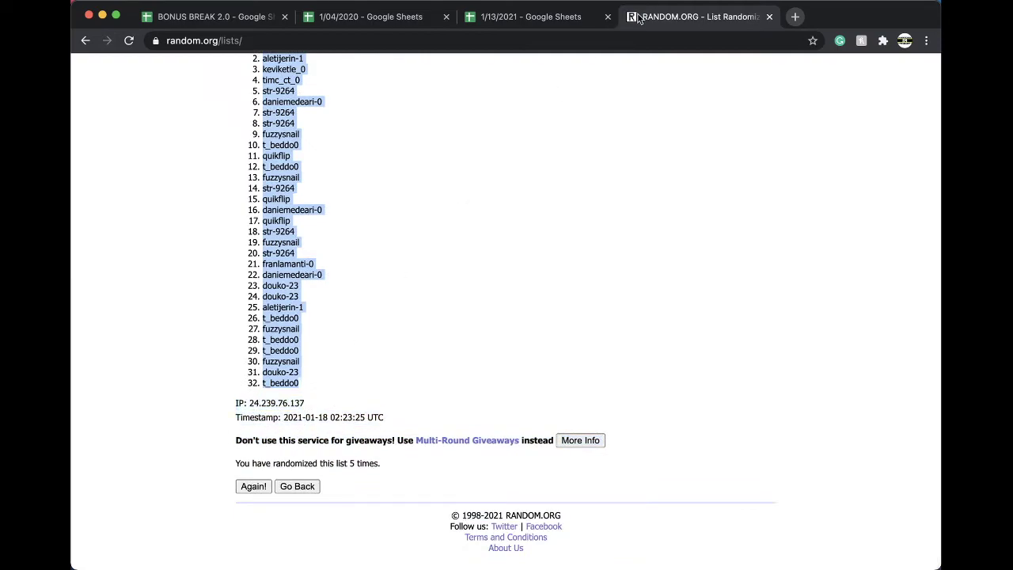
left_click(531, 17)
left_click(304, 133)
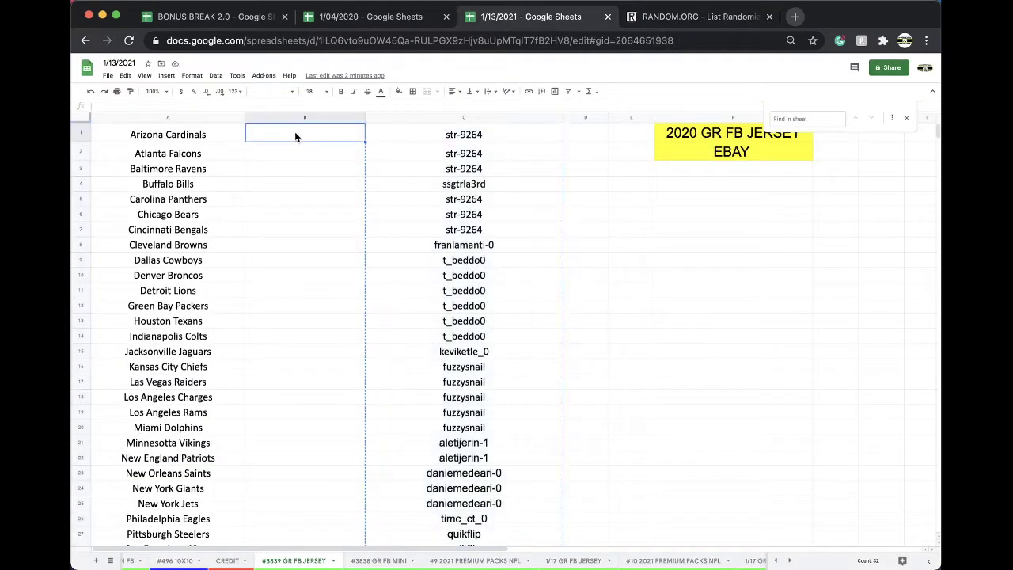
key("ctrl+v")
- Set the font size of the pasted usernames to 18 and sort the sheet by column B, A → Z
left_click(315, 91)
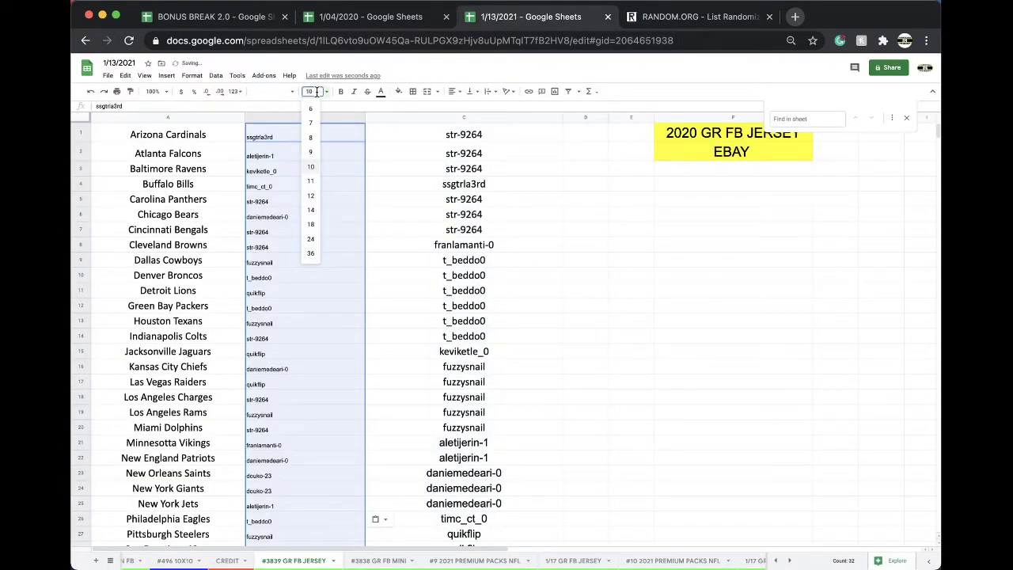
left_click(311, 225)
left_click(216, 75)
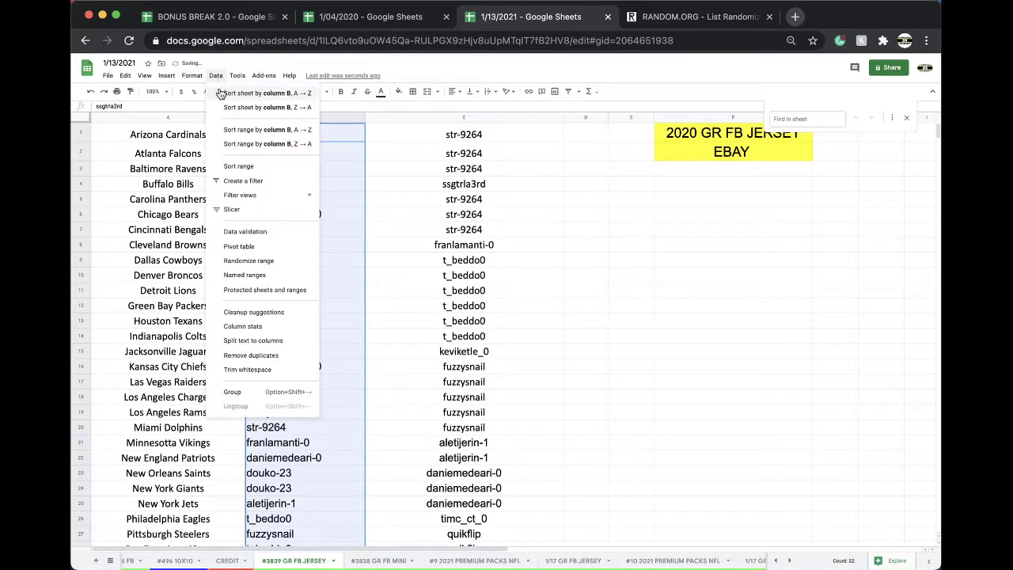
left_click(253, 95)
- Check which teams each username received in the sorted column B, from row 1 down to row 16
left_click(281, 140)
key("Down")
key("Down")
key("Down")
key("Down")
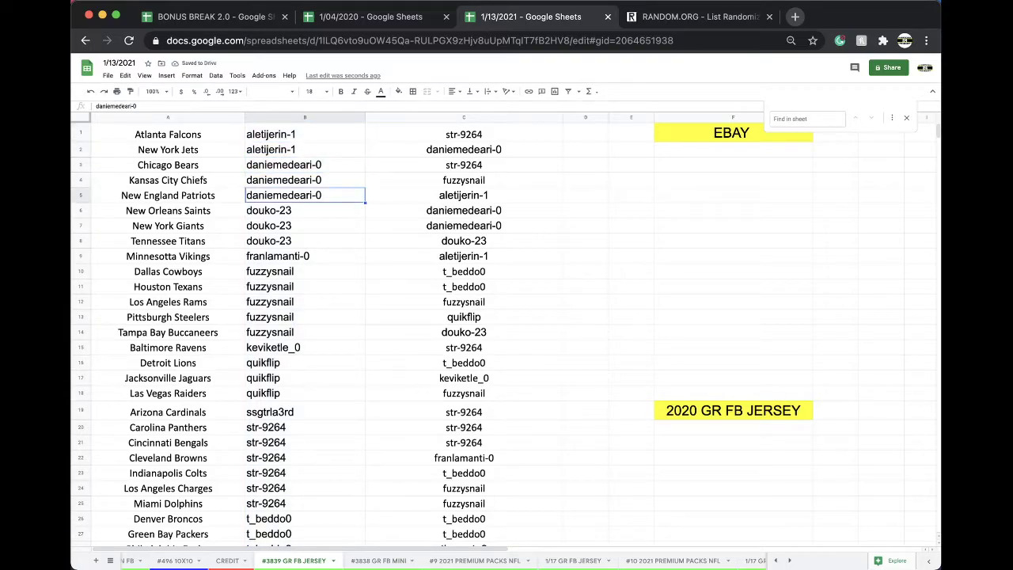
key("Down")
key("Down")
key("Down")
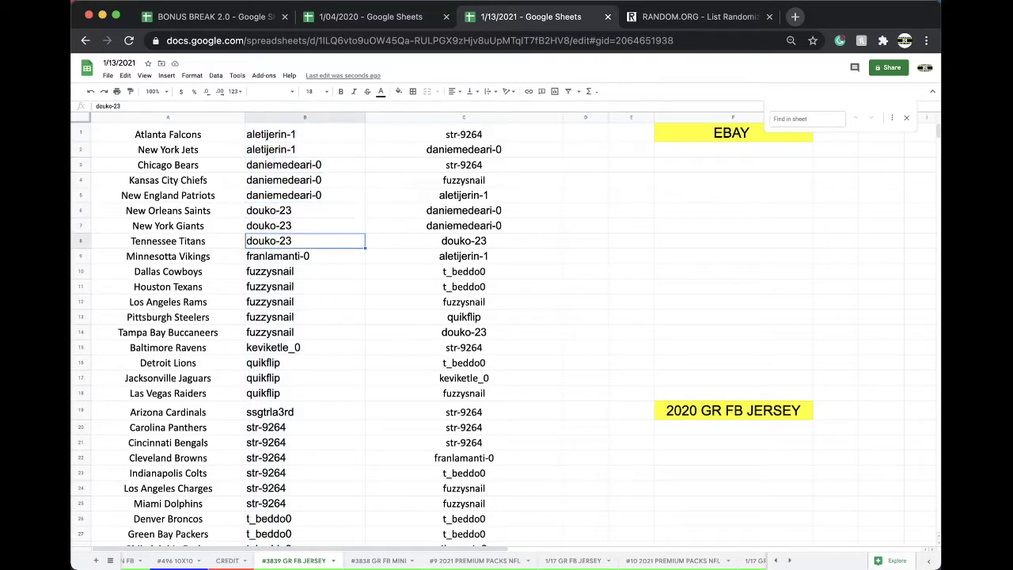
scroll(281, 208, "down", 1)
scroll(277, 234, "down", 1)
left_click(273, 228)
left_click_drag(273, 227, 286, 278)
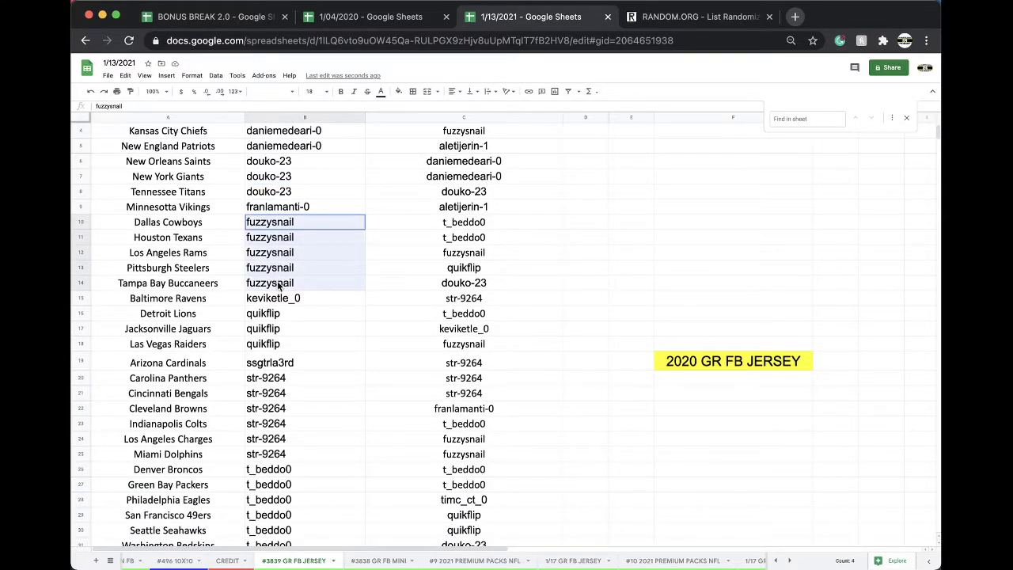
left_click(294, 259)
scroll(294, 259, "down", 1)
left_click(282, 298)
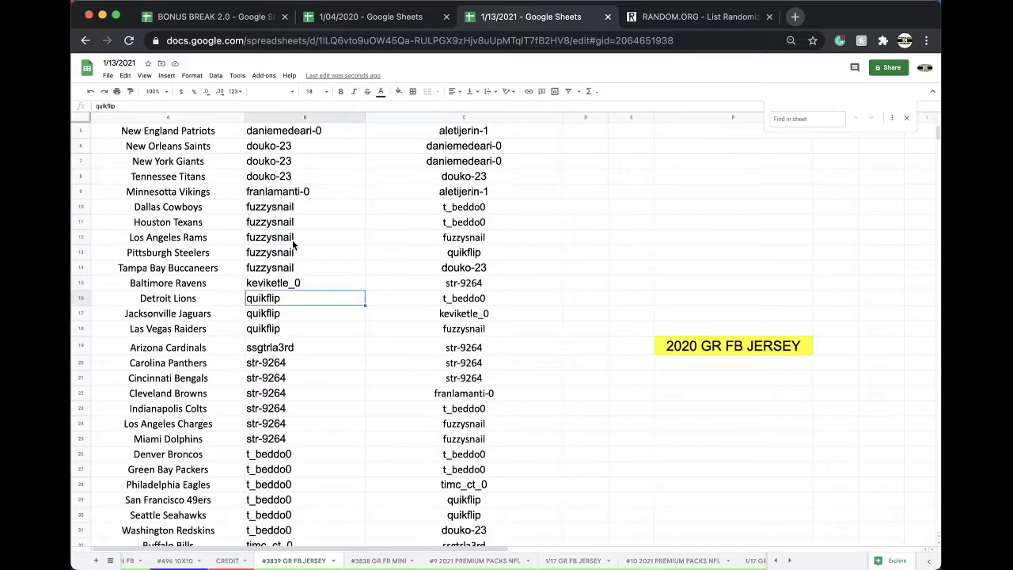
- Check the team assignments in column B from the Arizona Cardinals row down to the Buffalo Bills row
scroll(298, 222, "down", 2)
scroll(298, 221, "down", 3)
left_click(293, 270)
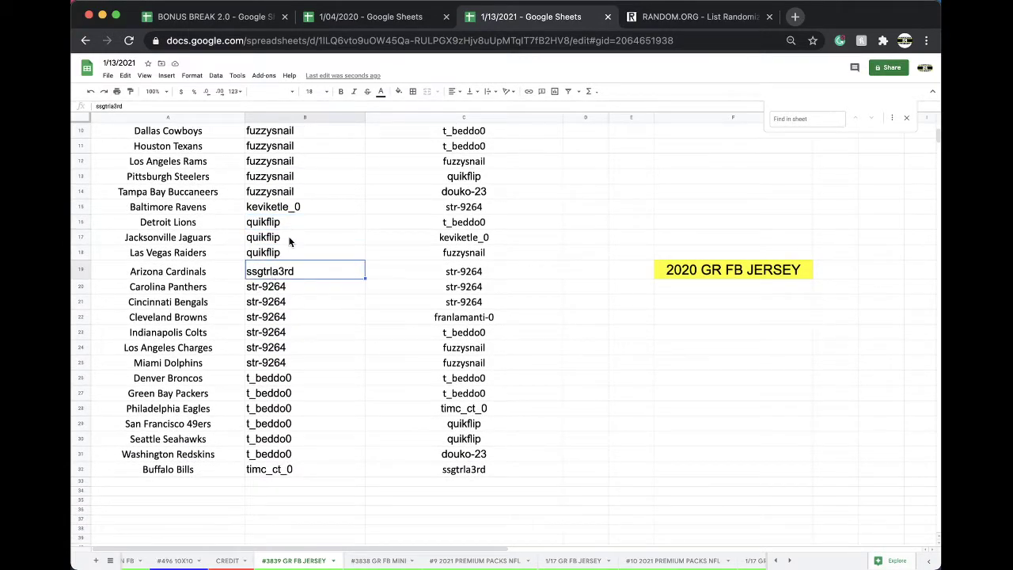
scroll(295, 242, "down", 2)
left_click(282, 256)
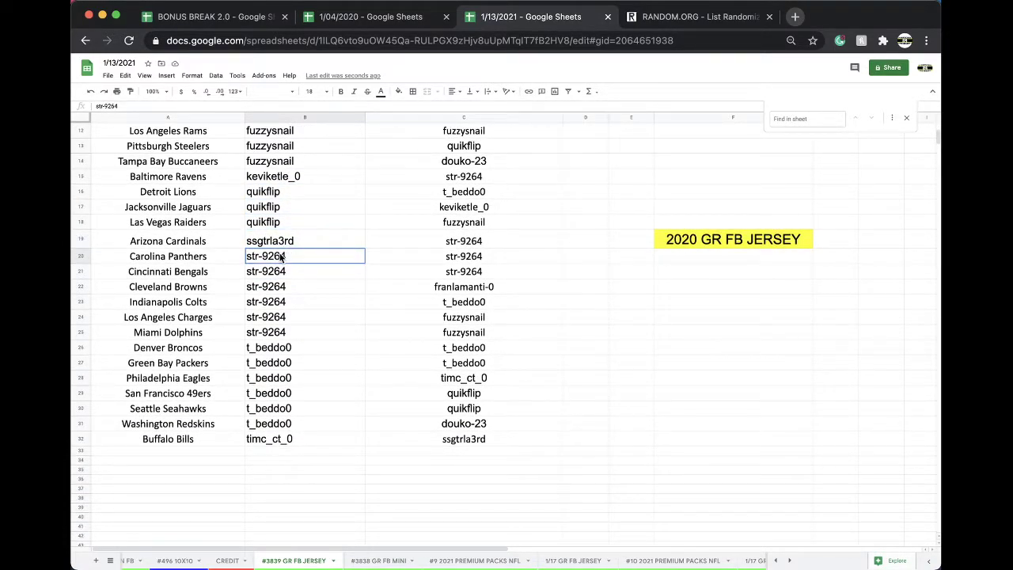
left_click_drag(282, 259, 273, 426)
left_click(282, 316)
scroll(282, 317, "down", 1)
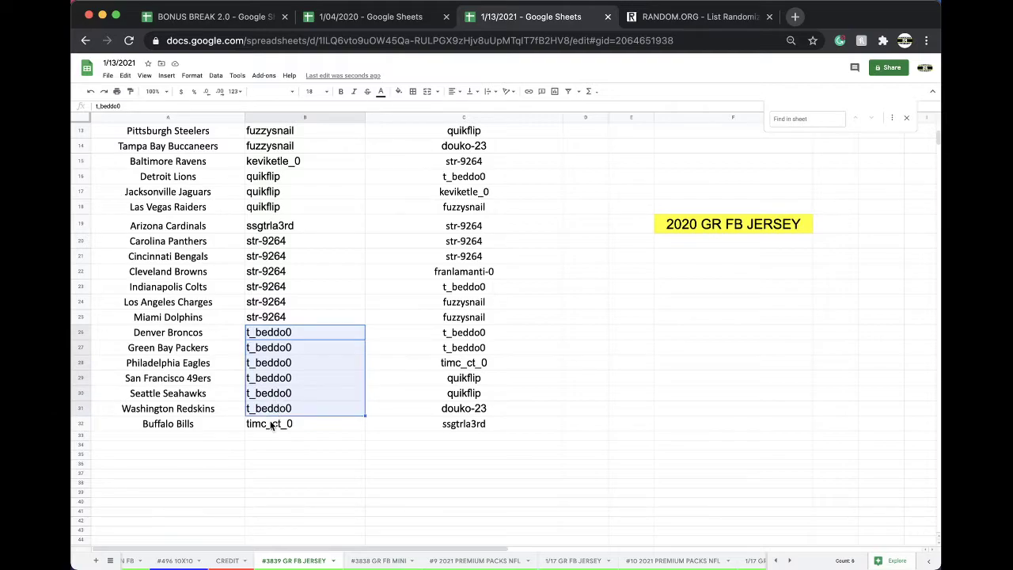
left_click(270, 426)
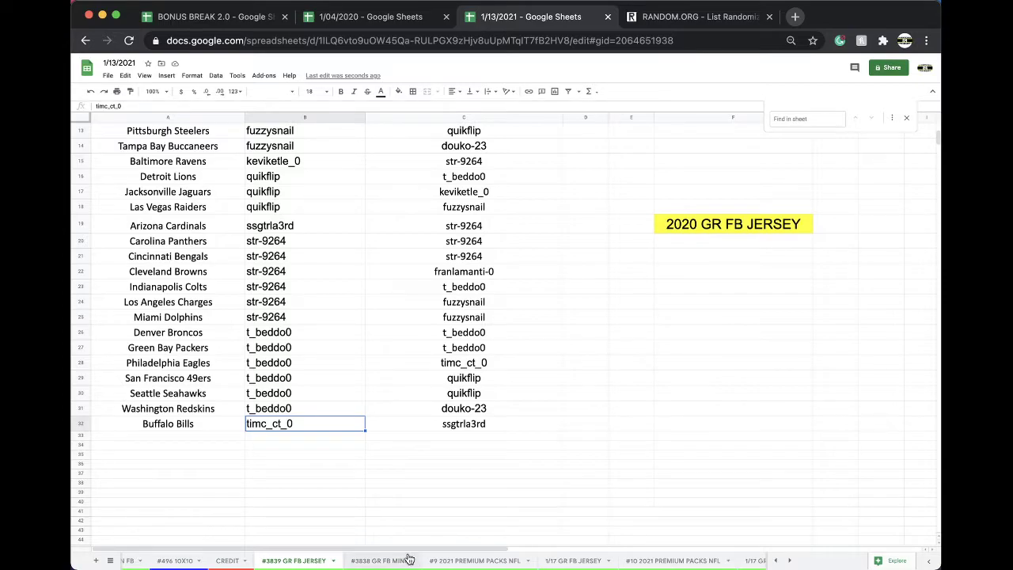
- Copy the buyer names in C14:C17 of the #11 2021 PREMIUM PACKS NFL sheet and clear those cells
scroll(405, 565, "right", 5)
scroll(405, 564, "right", 3)
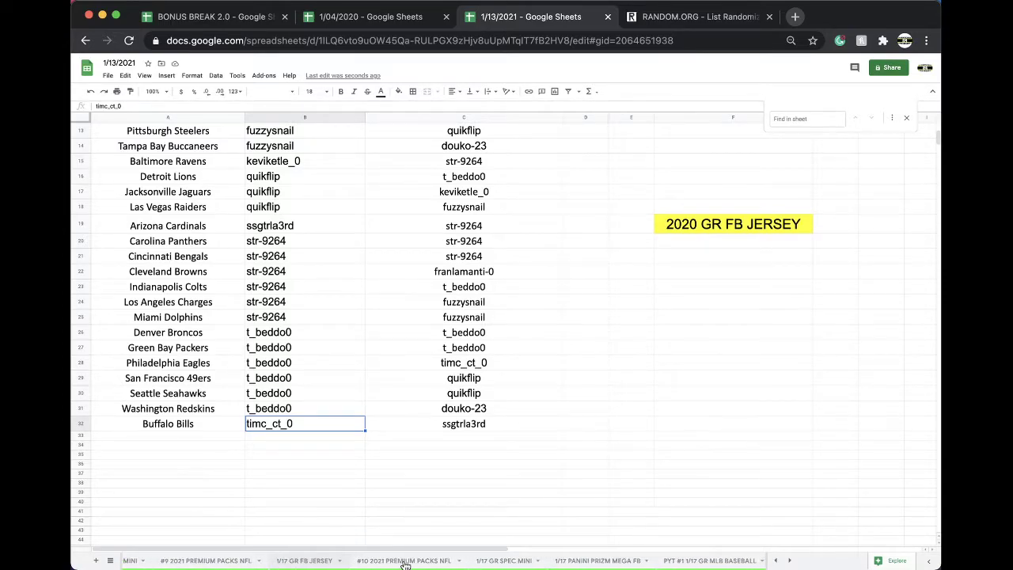
scroll(405, 564, "right", 4)
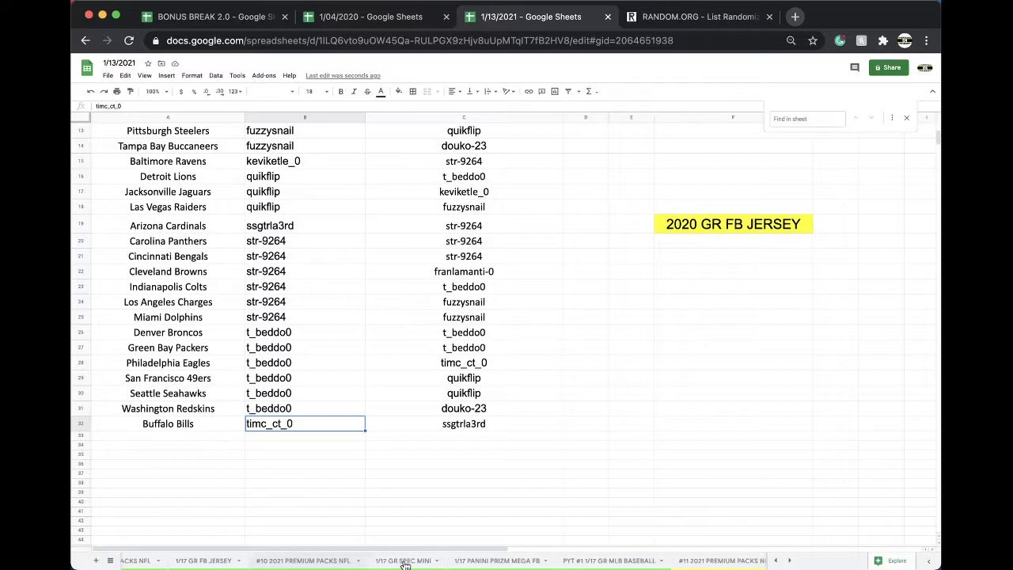
scroll(488, 560, "right", 3)
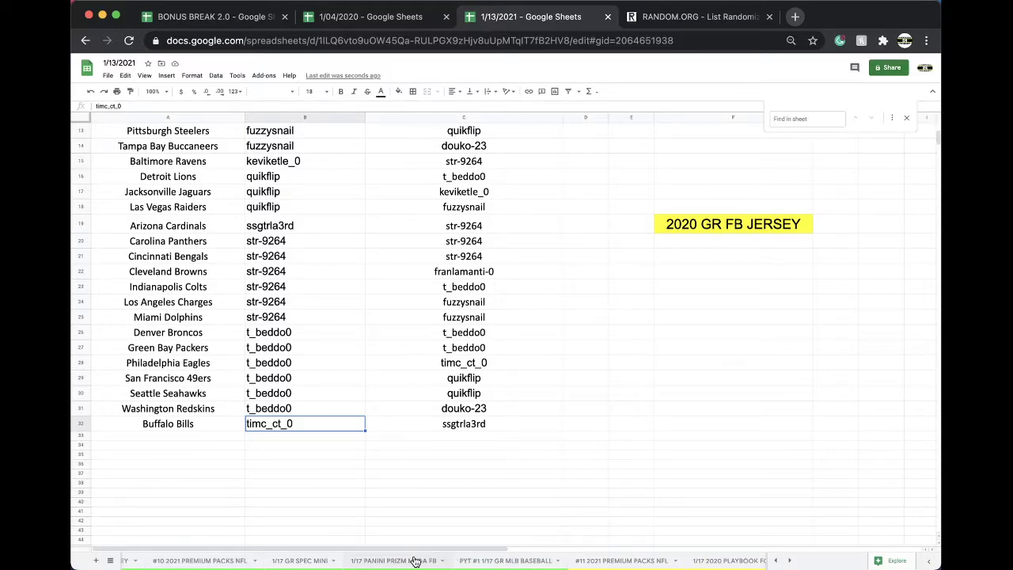
left_click(491, 560)
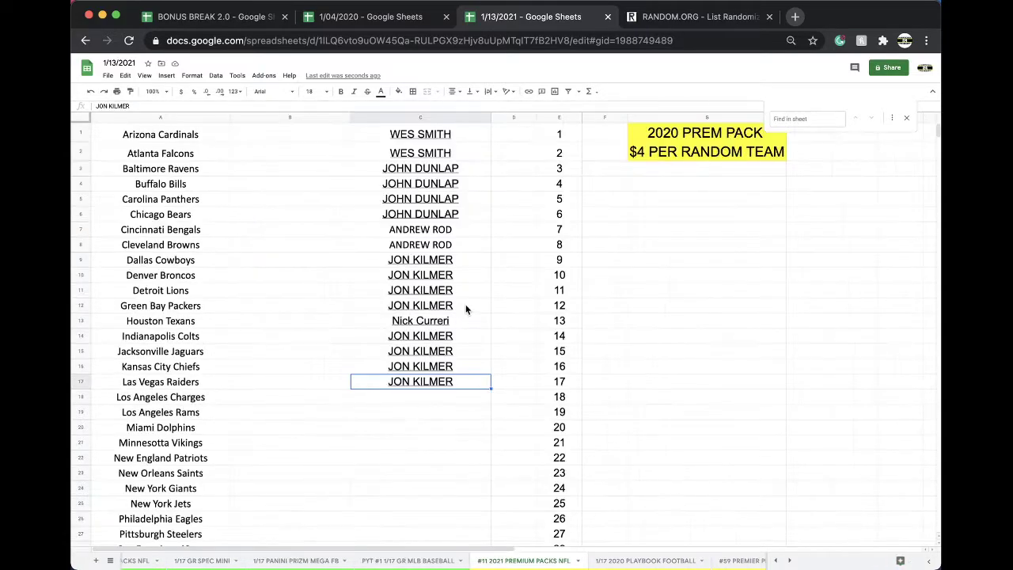
left_click(426, 339)
left_click_drag(426, 339, 428, 393)
key("super+c")
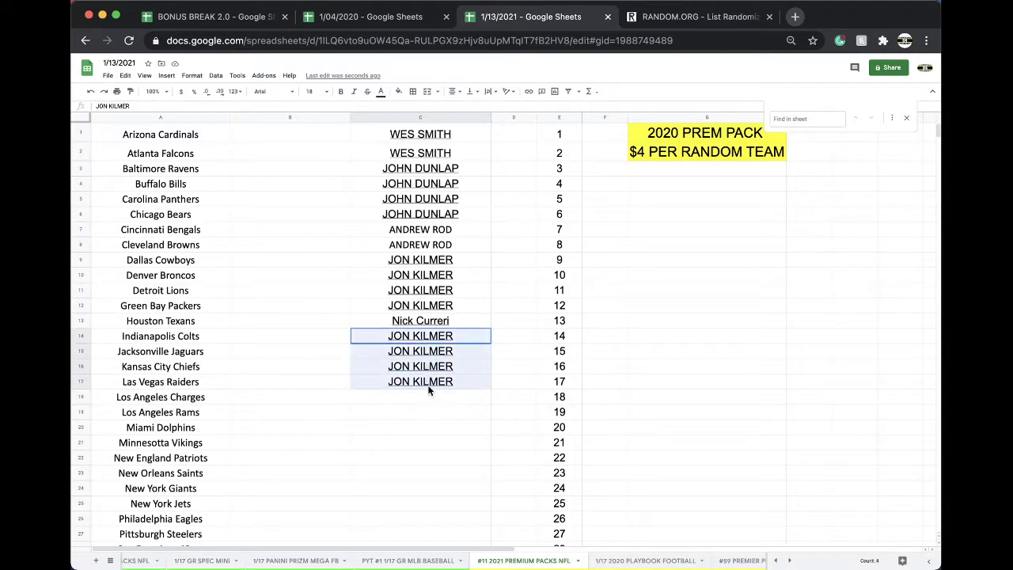
left_click_drag(426, 384, 426, 384)
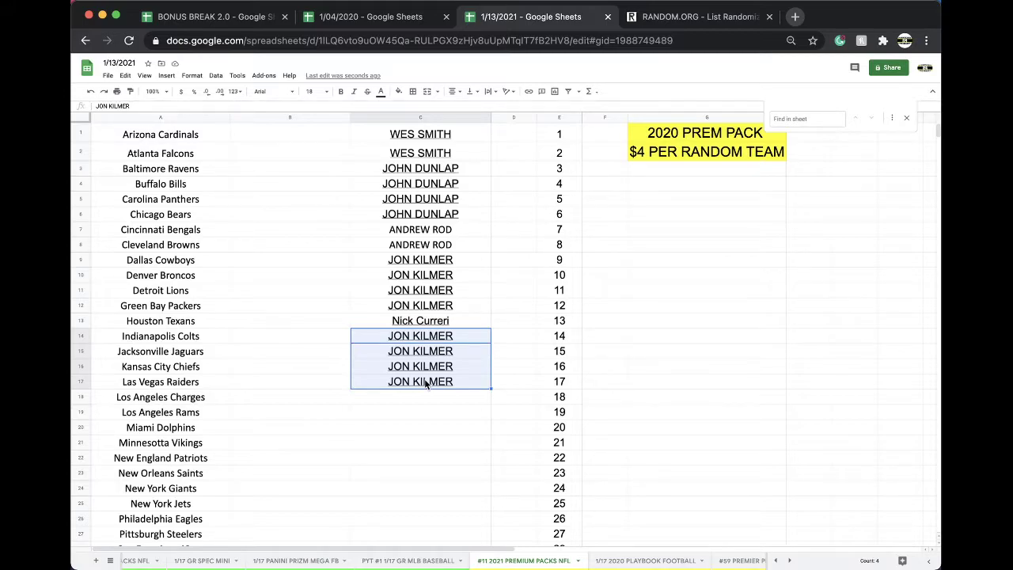
key("Delete")
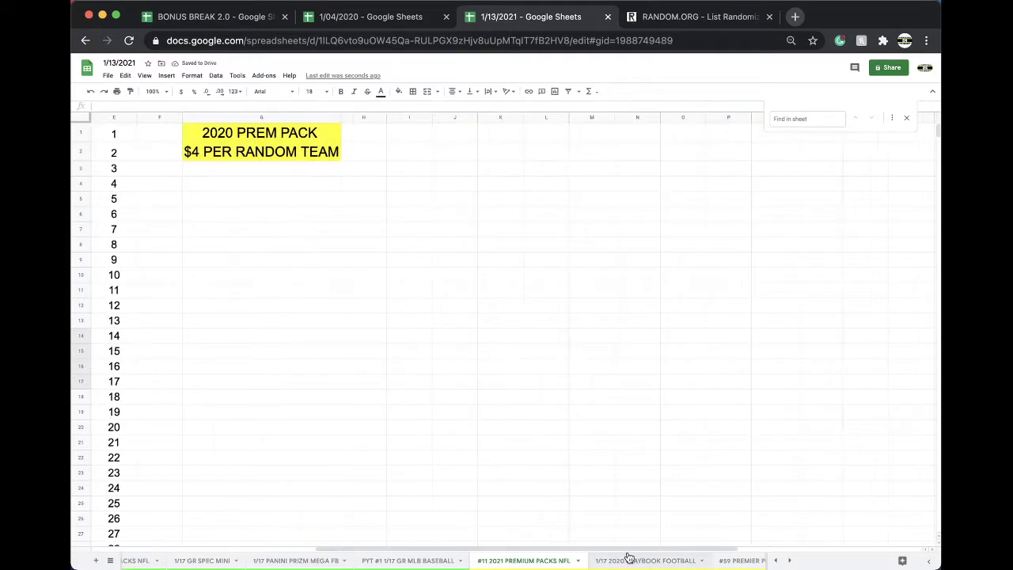
- Paste the four copied buyer names into C16:C19 of the #59 PREMIER PLAYERS NFL sheet
scroll(564, 563, "right", 3)
left_click(555, 560)
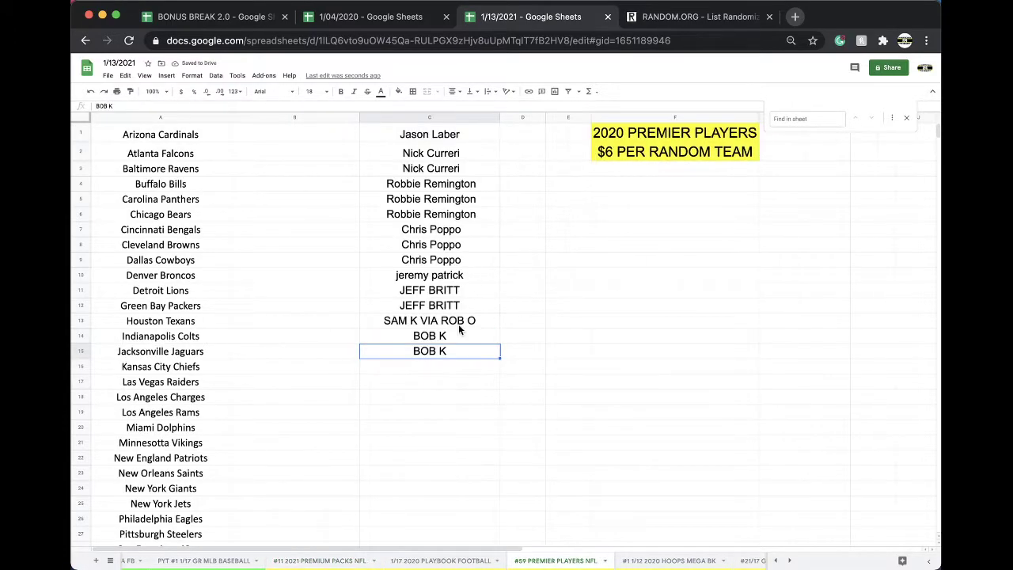
key("super+v")
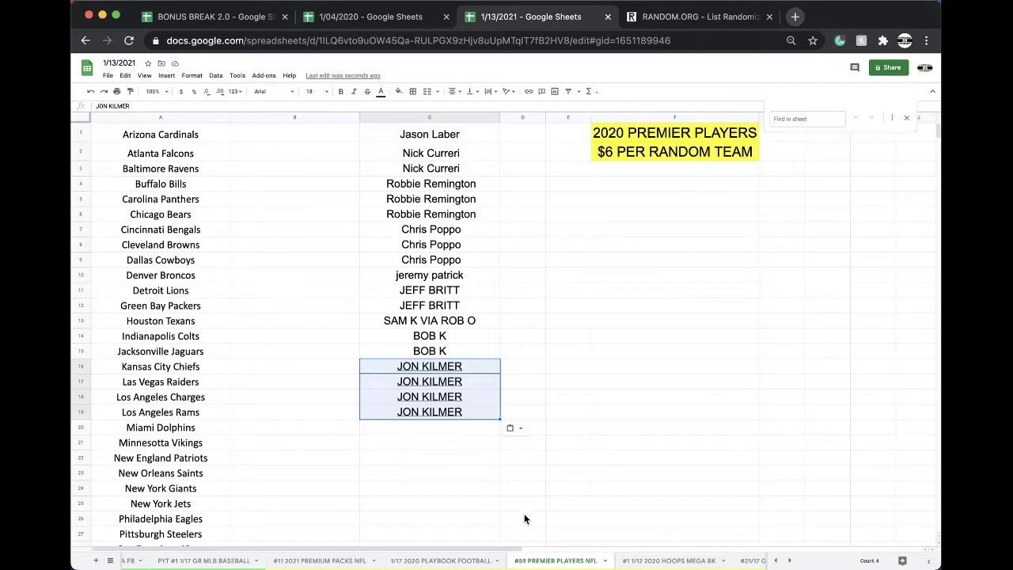
- Enter the new buyer's name for the Miami Dolphins in C20 of the #59 PREMIER PLAYERS NFL sheet and copy it to C21
left_click(487, 561)
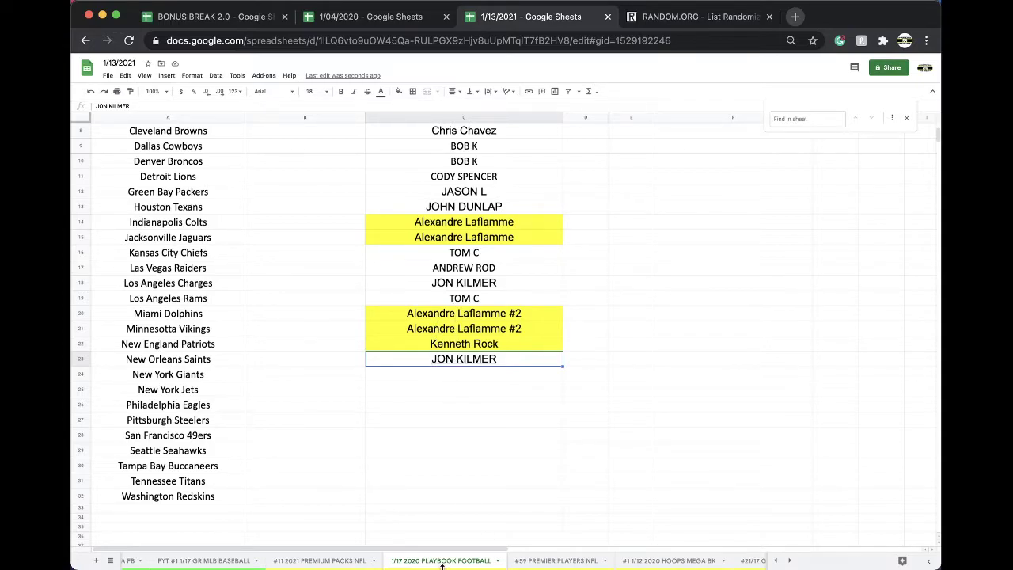
left_click(521, 561)
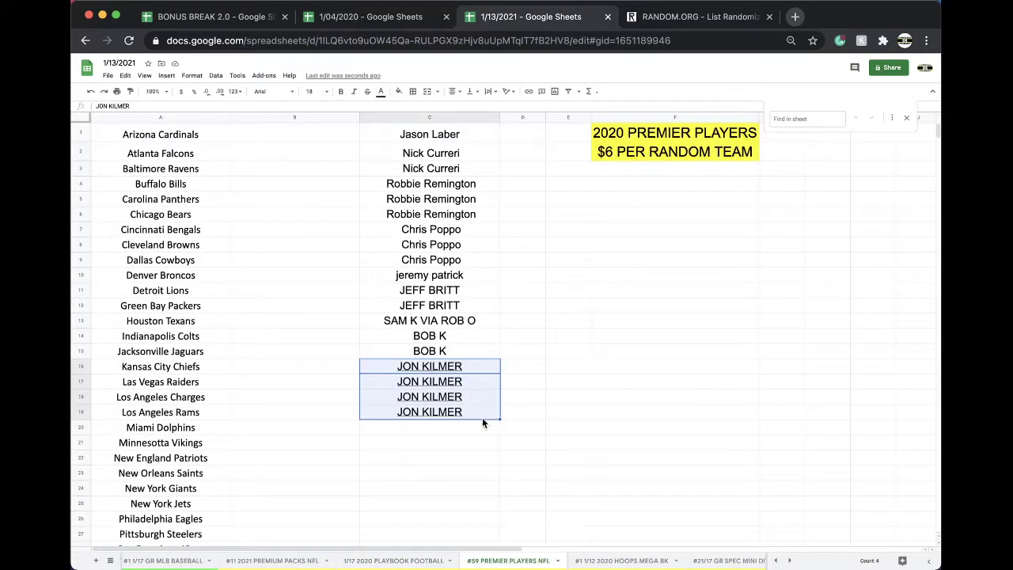
left_click(448, 428)
type("CLARK H")
key("Return")
left_click(436, 426)
key("super+c")
key("Down")
key("super+v")
- Enter $4 in D21 beside the Minnesotta Vikings buyer and fill the buyer's cell C21 with yellow
left_click(521, 438)
type("$4")
left_click(469, 440)
left_click(399, 92)
left_click(431, 136)
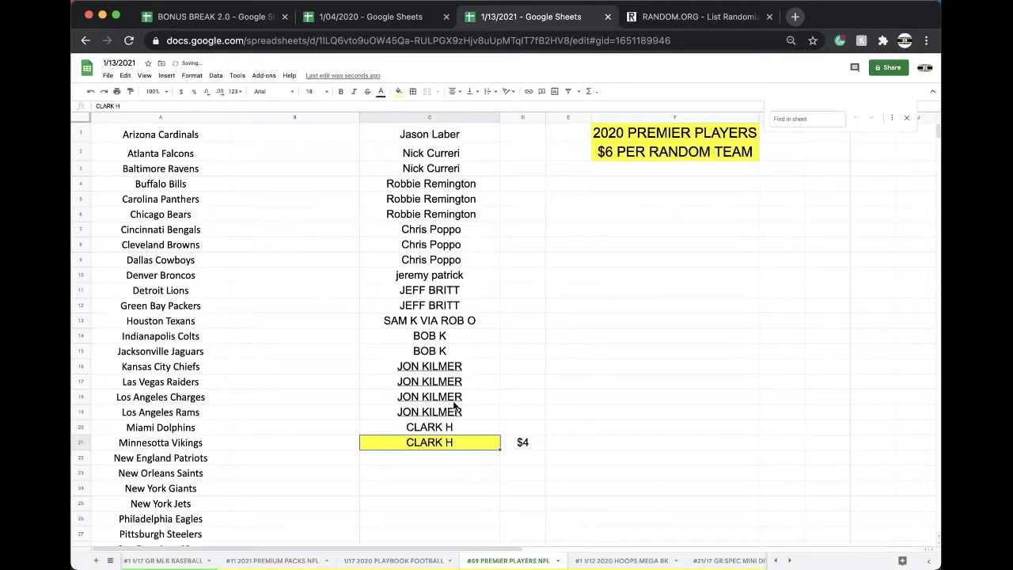
- On the #496 10X10 sheet, enter $8 in B10 beside the buyer in row 10 and fill the buyer's cell A10 with yellow
scroll(391, 564, "left", 1)
scroll(392, 564, "left", 5)
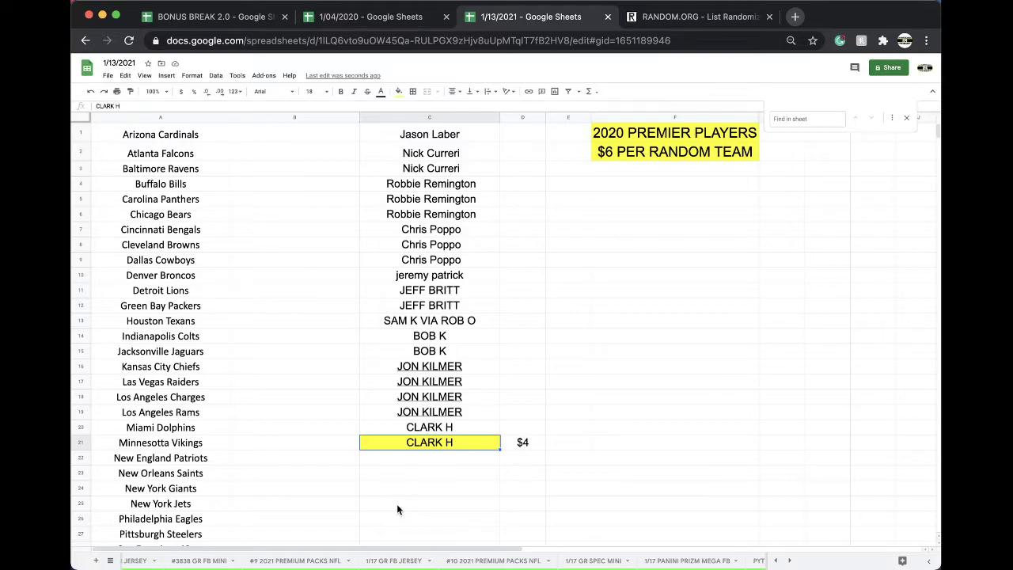
scroll(344, 564, "left", 5)
left_click(380, 561)
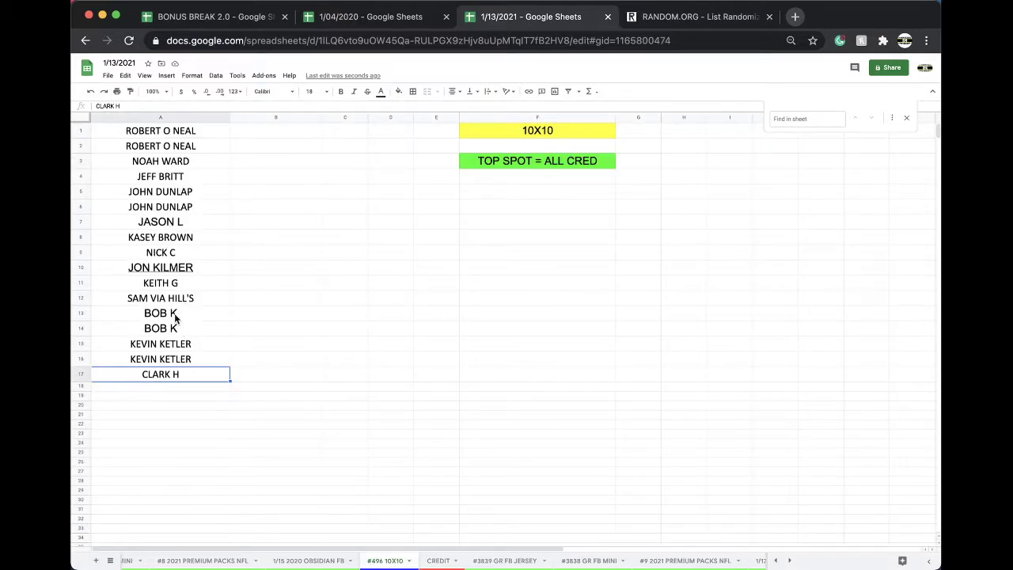
left_click(159, 269)
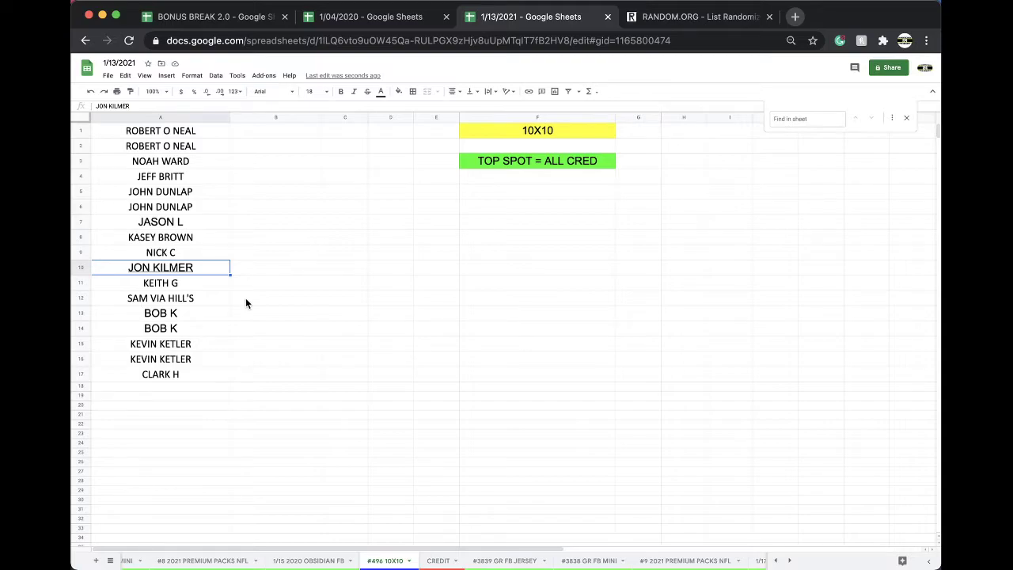
left_click(254, 273)
type("$8")
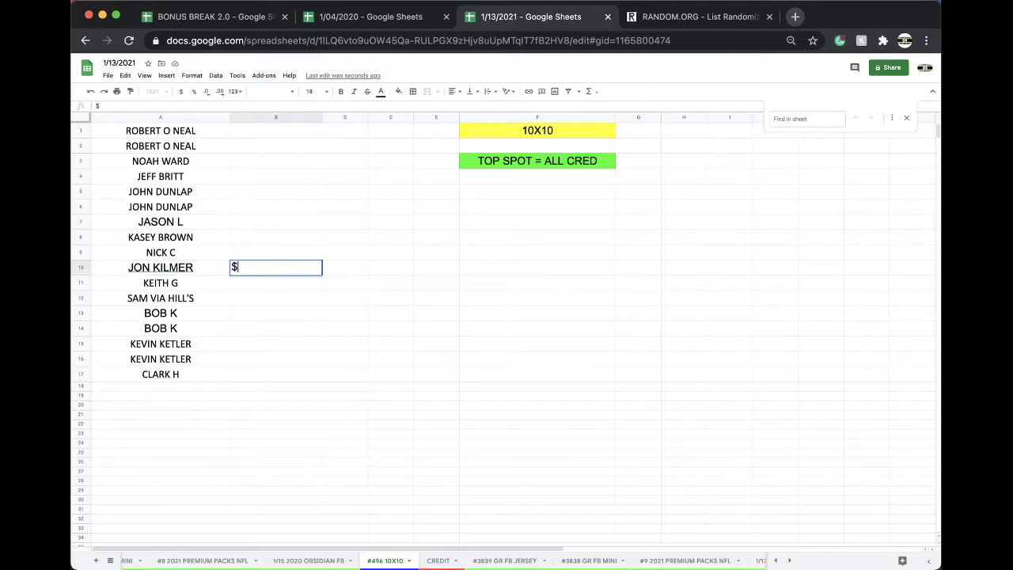
left_click(247, 318)
left_click(205, 273)
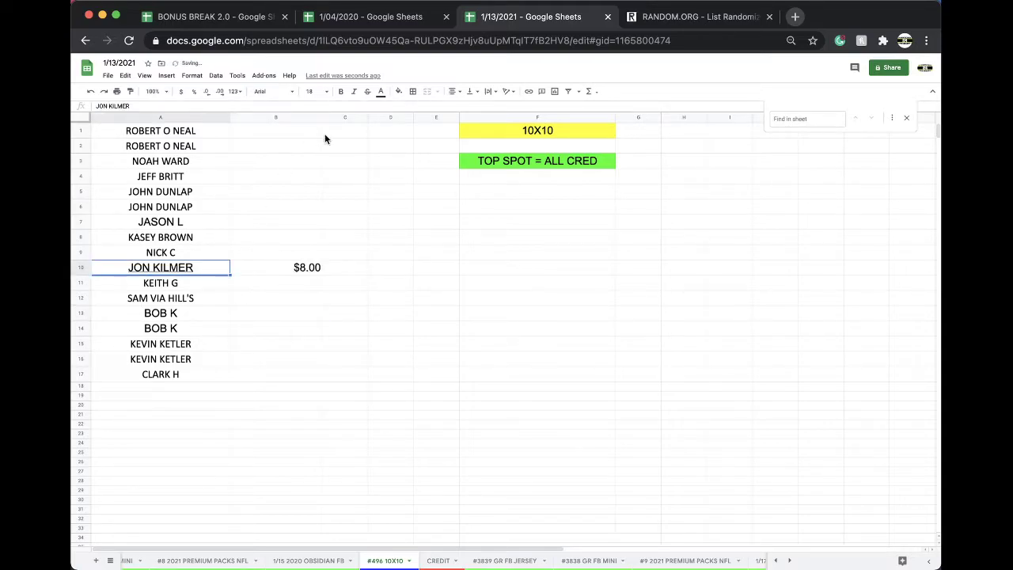
left_click(399, 91)
left_click(430, 132)
- Review the buyer lists on the break sheets from #3839 GR FB JERSEY through 1/17 2020 PLAYBOOK FOOTBALL
left_click(528, 561)
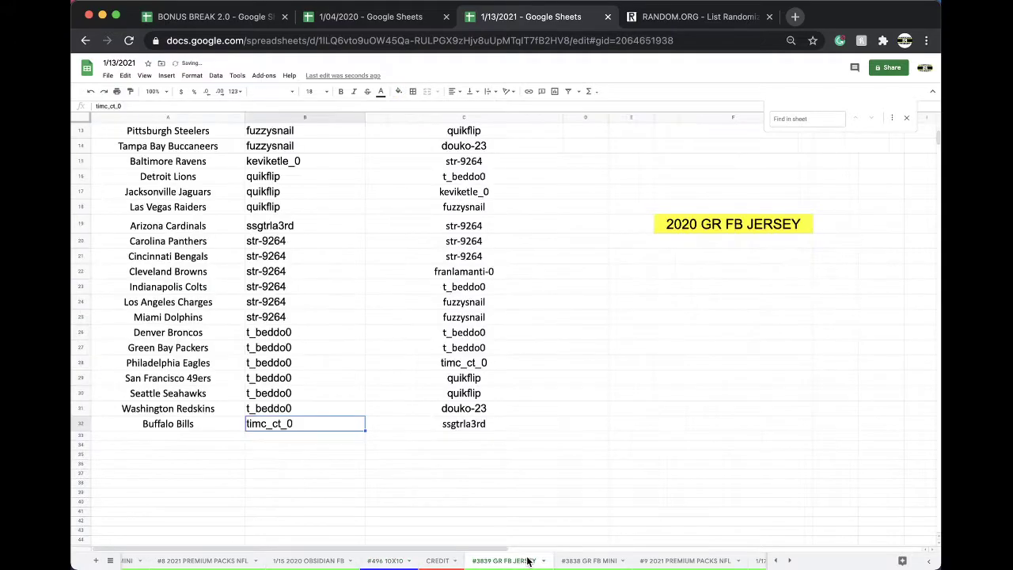
scroll(564, 561, "right", 5)
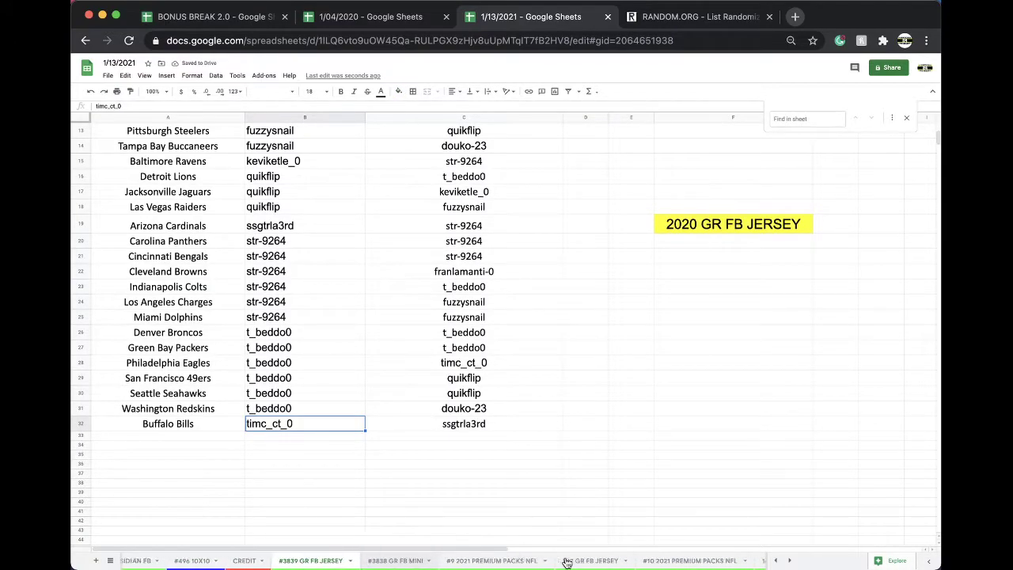
scroll(567, 560, "right", 3)
left_click(567, 561)
scroll(567, 560, "right", 2)
left_click(567, 561)
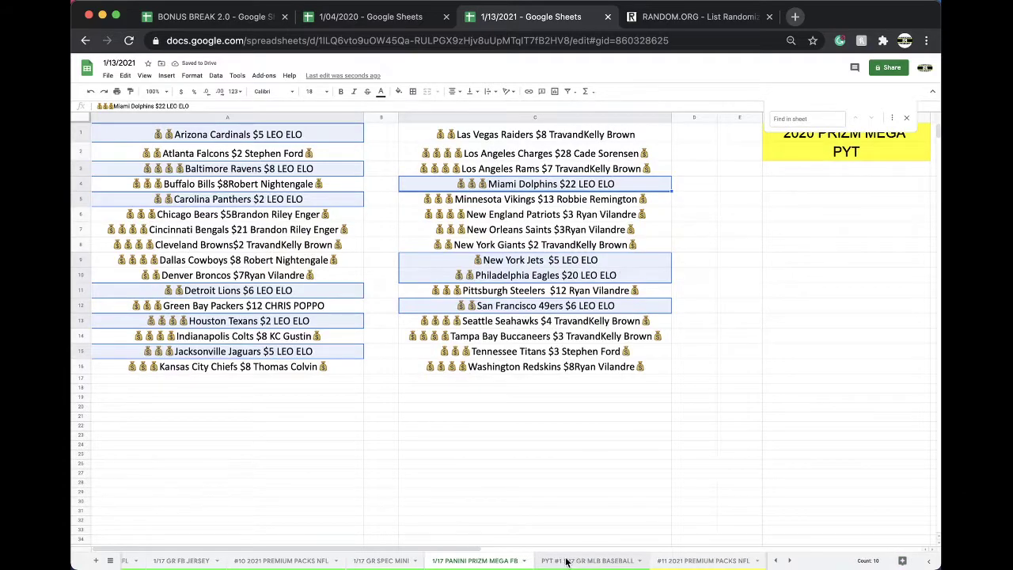
scroll(567, 560, "right", 2)
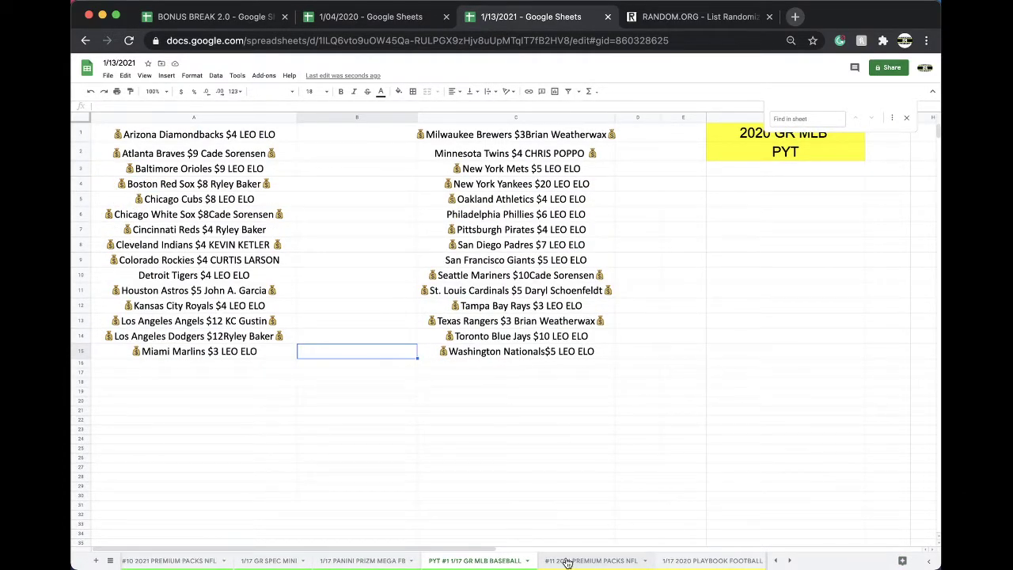
left_click(566, 560)
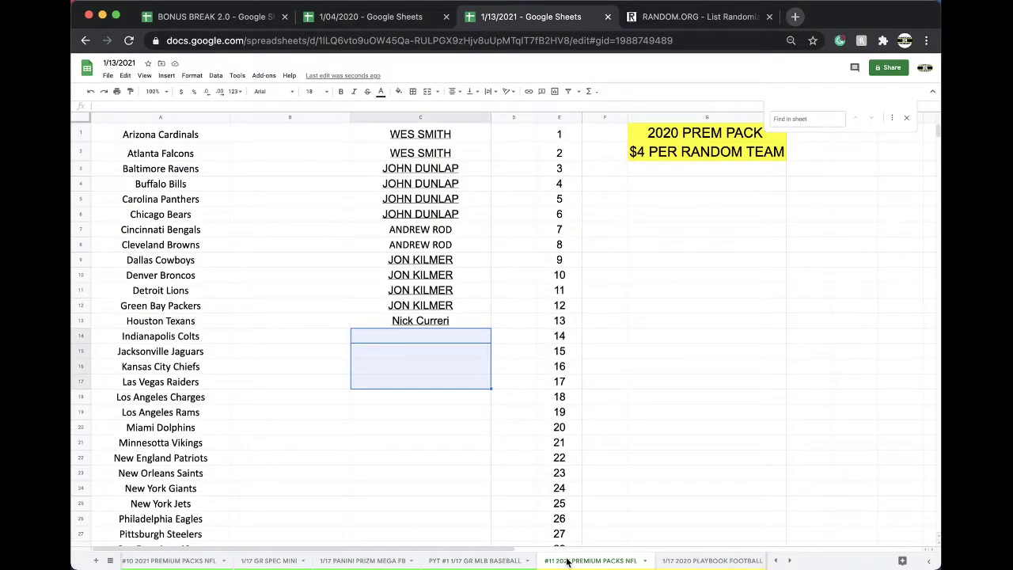
scroll(567, 560, "right", 2)
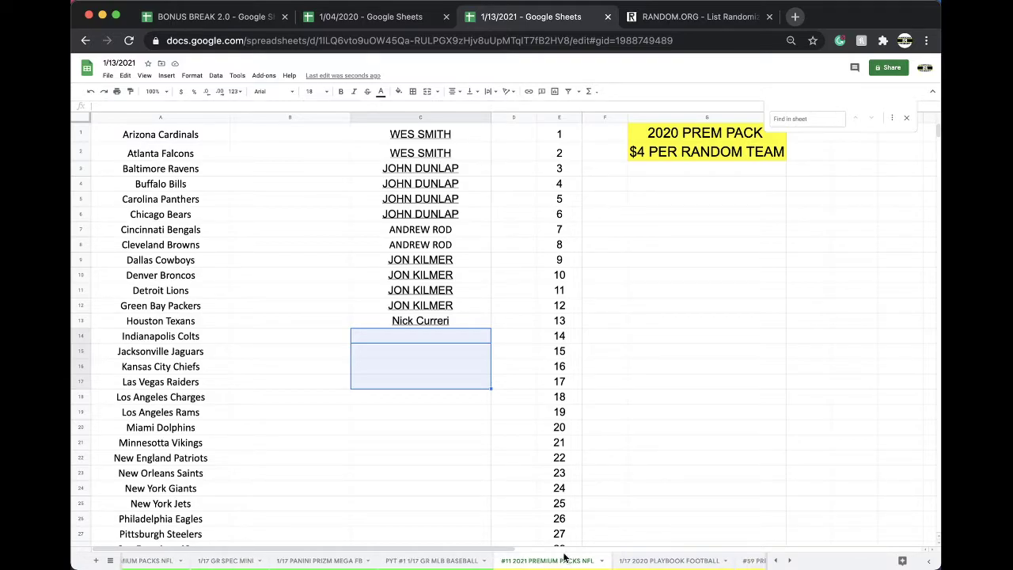
left_click(668, 560)
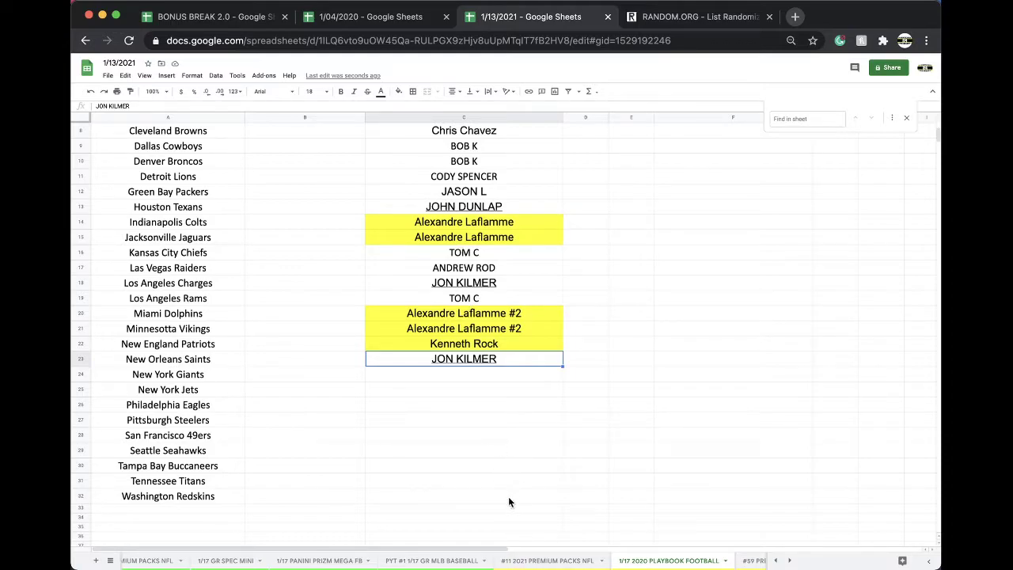
- On the #59 PREMIER PLAYERS NFL sheet, remove the fill color from C21 and clear the amount in D21
left_click(533, 561)
left_click(625, 560)
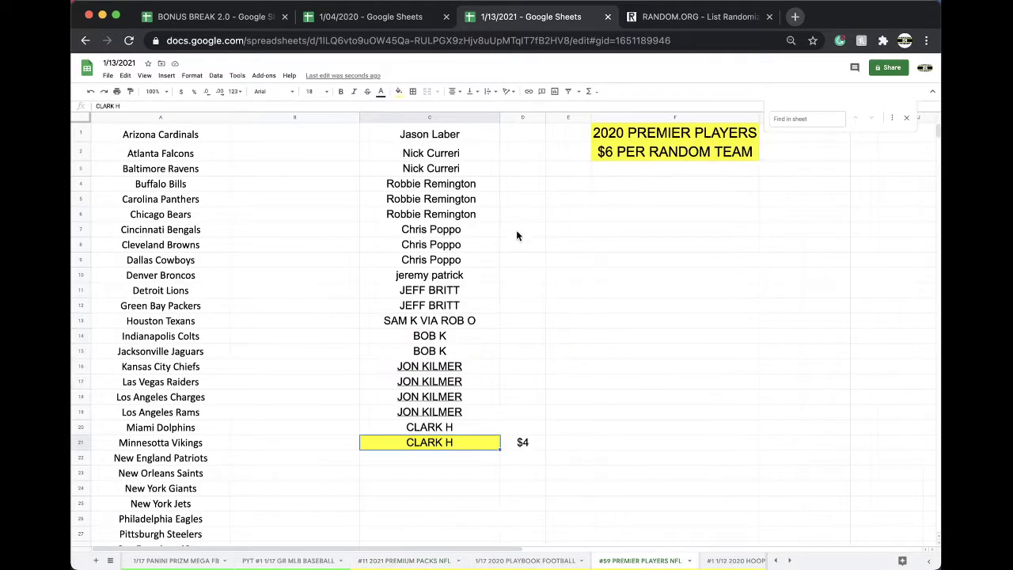
left_click(398, 91)
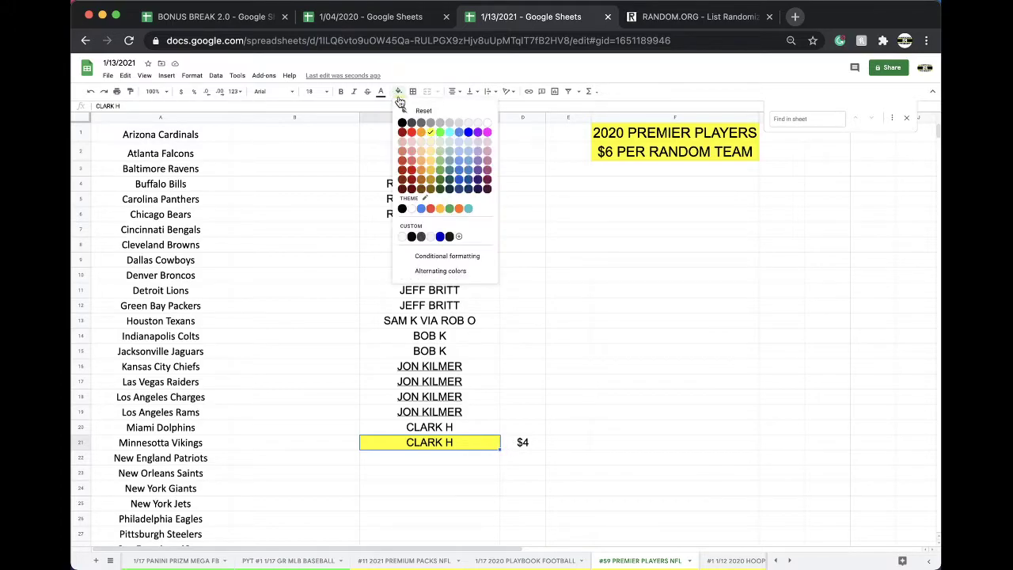
left_click(408, 108)
left_click(523, 443)
key("Delete")
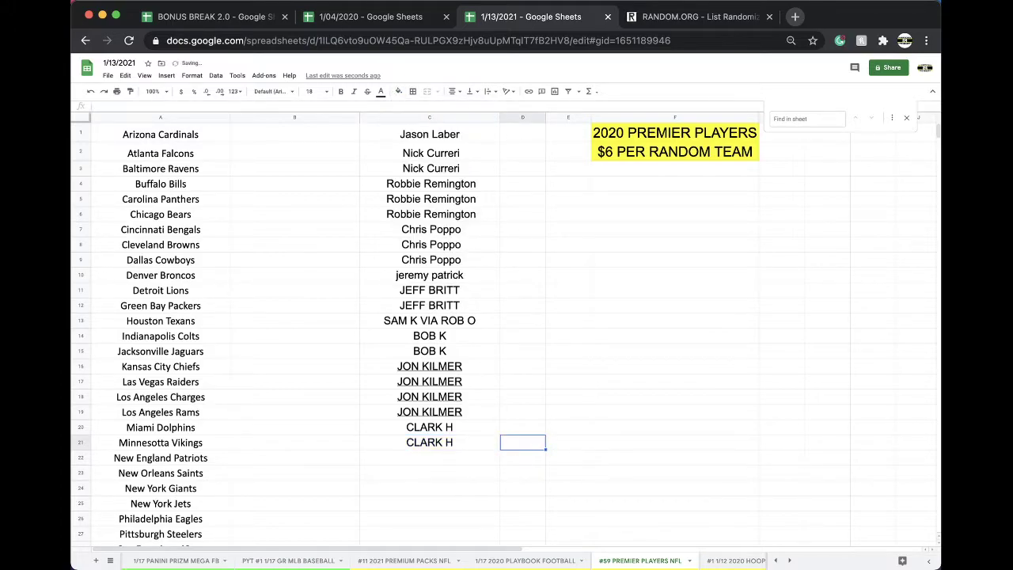
- Go back through the sheets to #3839 GR FB JERSEY
scroll(422, 561, "up", 3)
scroll(422, 561, "up", 5)
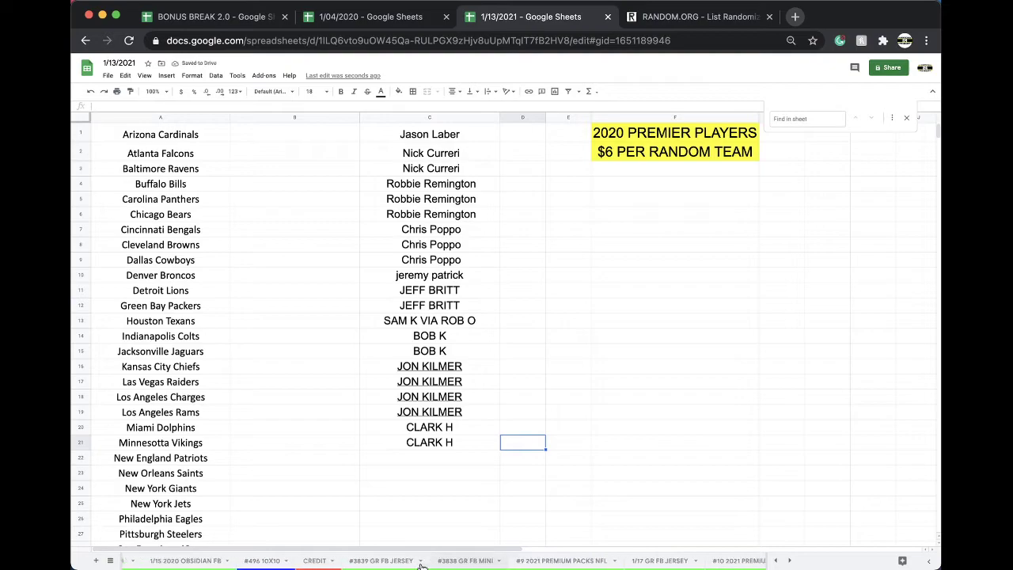
left_click(422, 562)
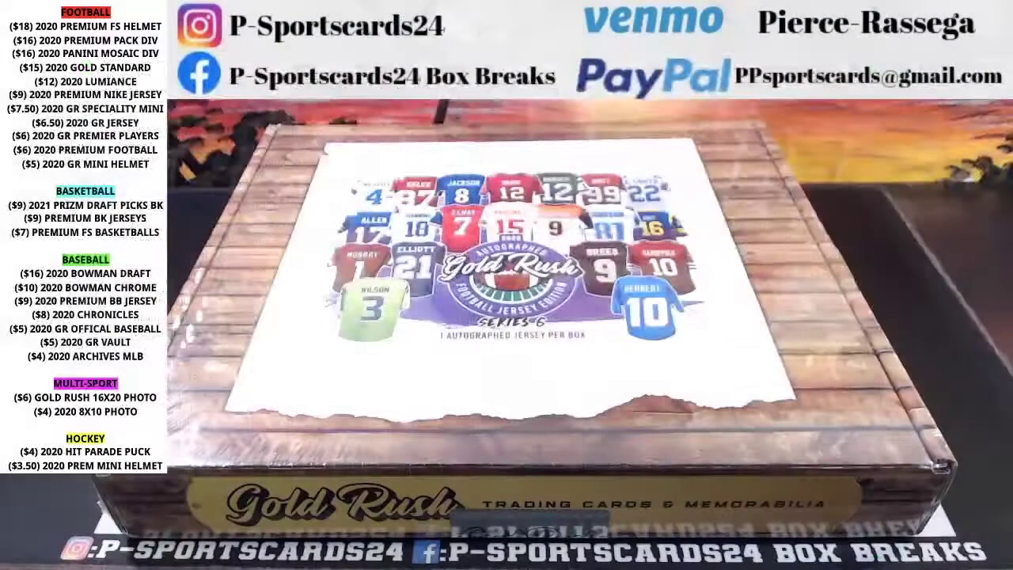